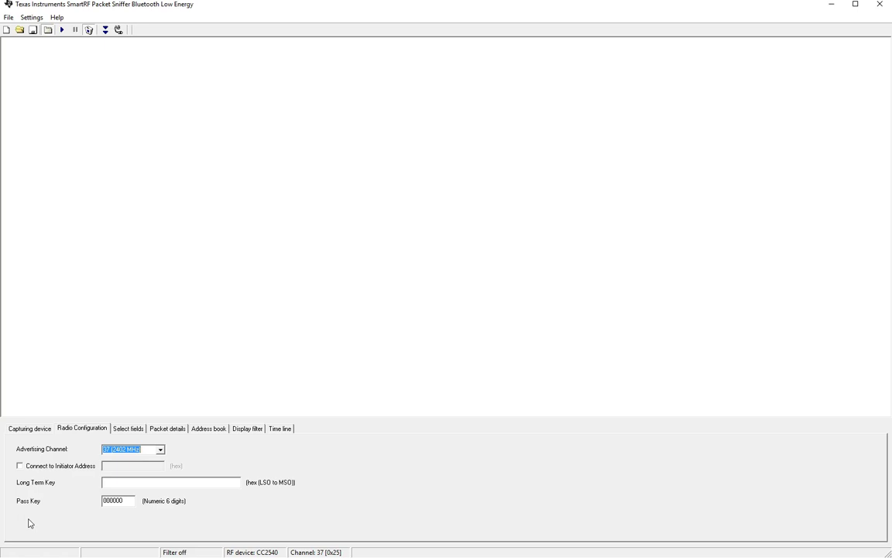
Step: Clear the previously captured packets and review the capture device and radio settings
click(116, 486)
click(288, 317)
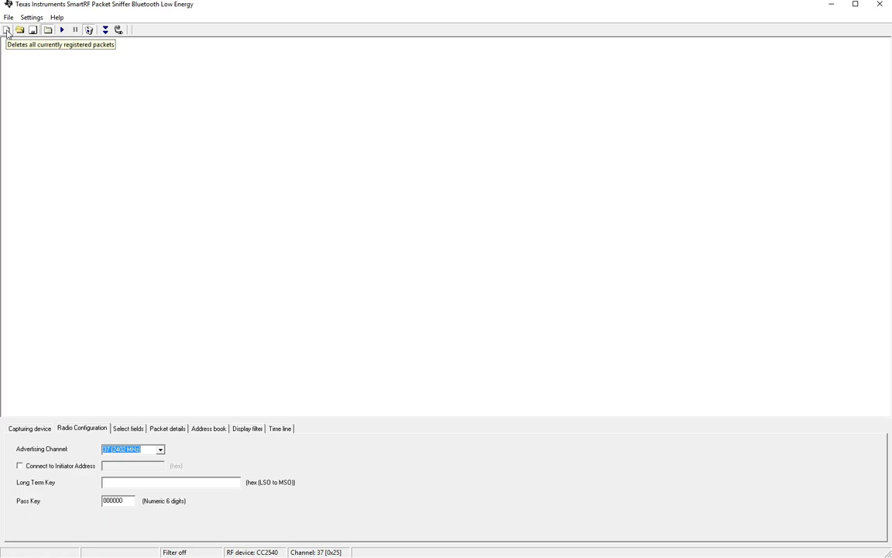
click(7, 33)
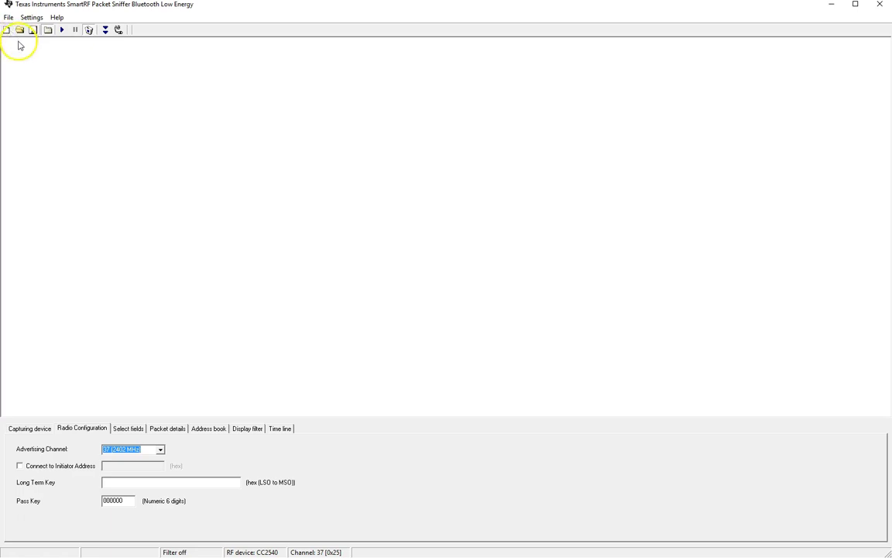
click(28, 429)
click(29, 456)
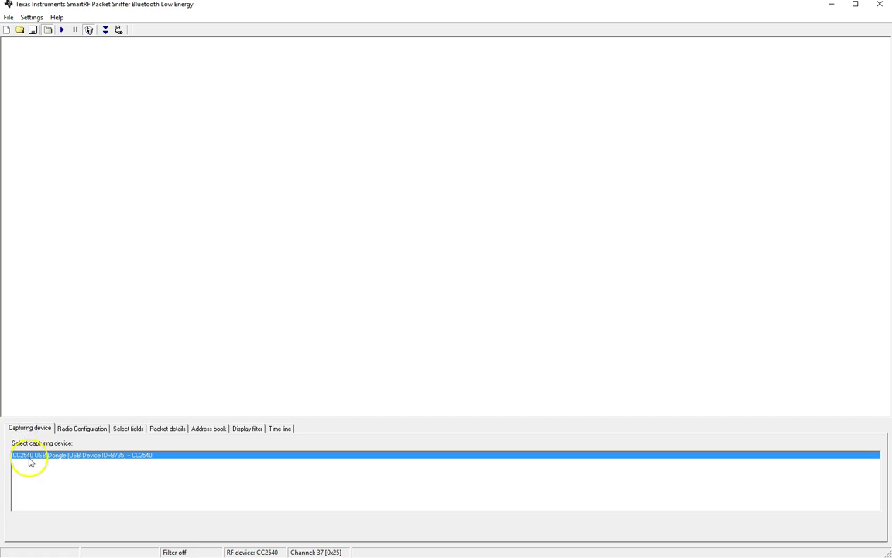
click(32, 456)
click(76, 433)
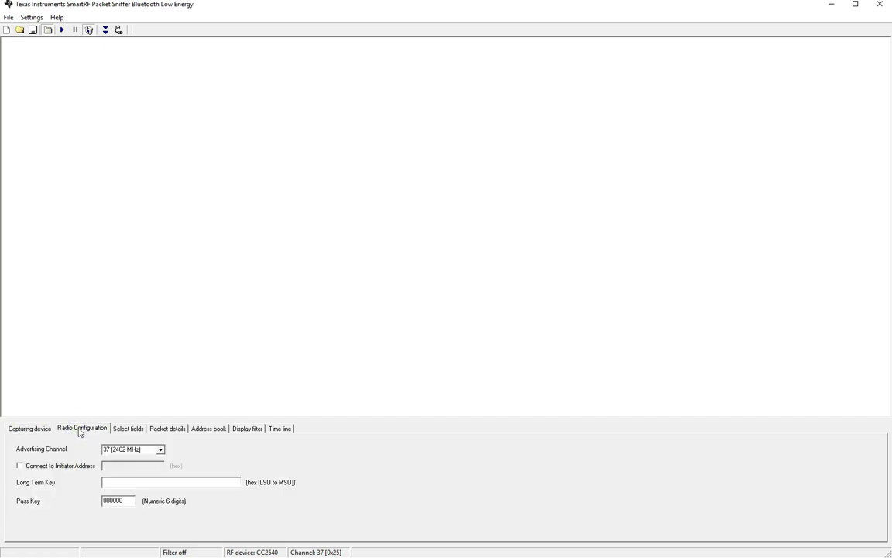
click(113, 444)
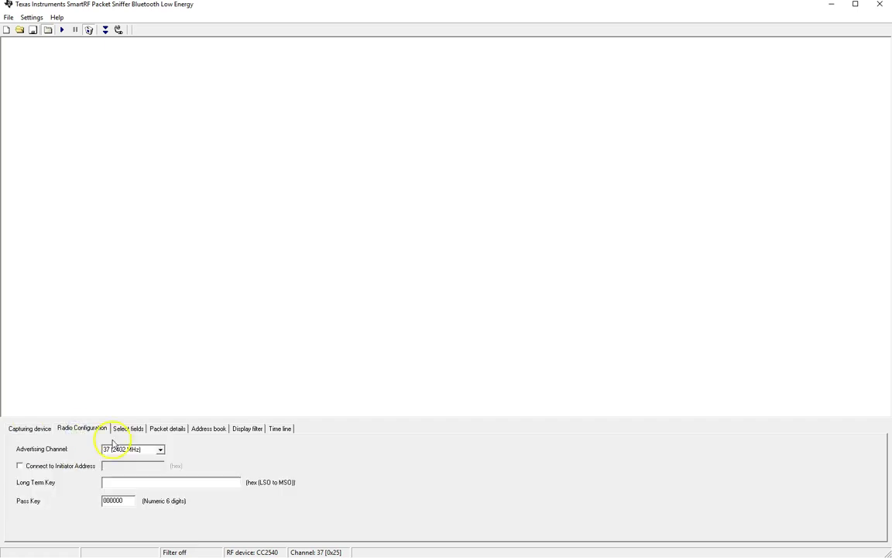
click(163, 452)
Step: Capture on advertising channel 37 with auto-scroll on, then pause at 169 packets
click(163, 455)
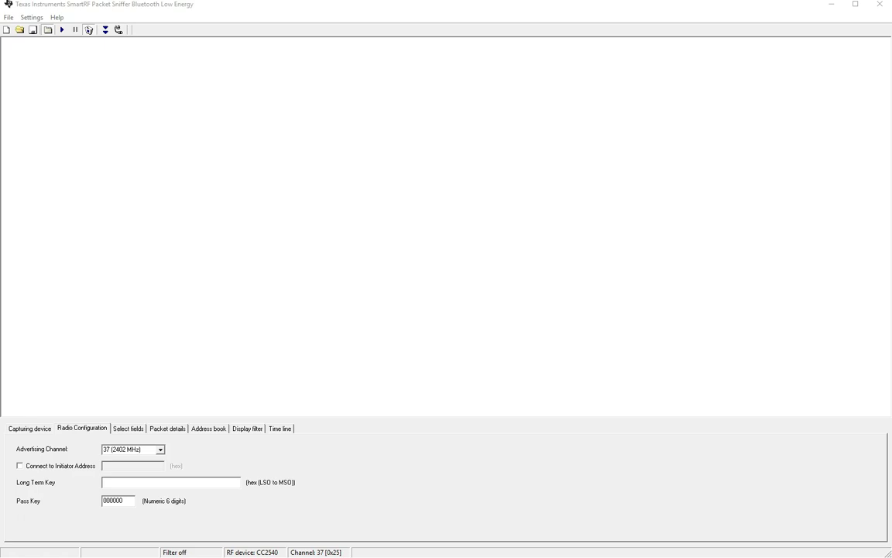
click(162, 451)
click(159, 449)
click(106, 176)
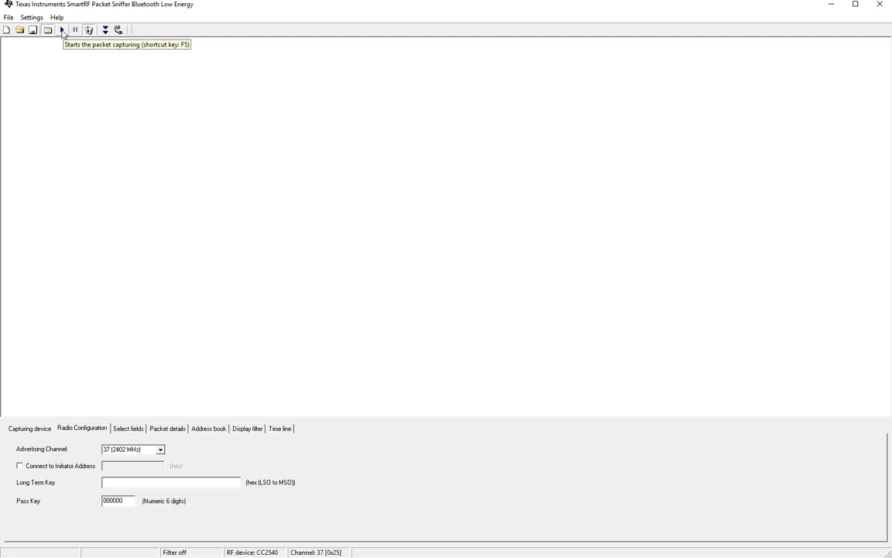
click(63, 31)
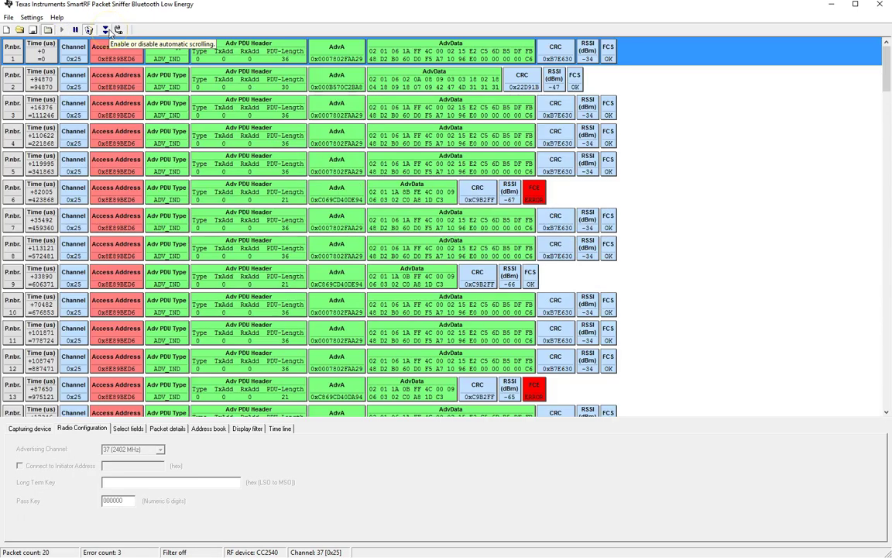
click(106, 30)
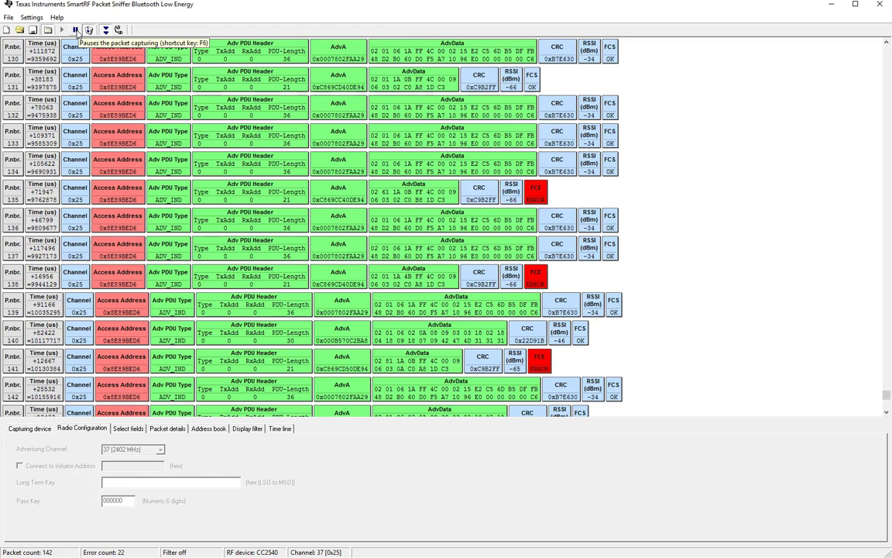
click(76, 30)
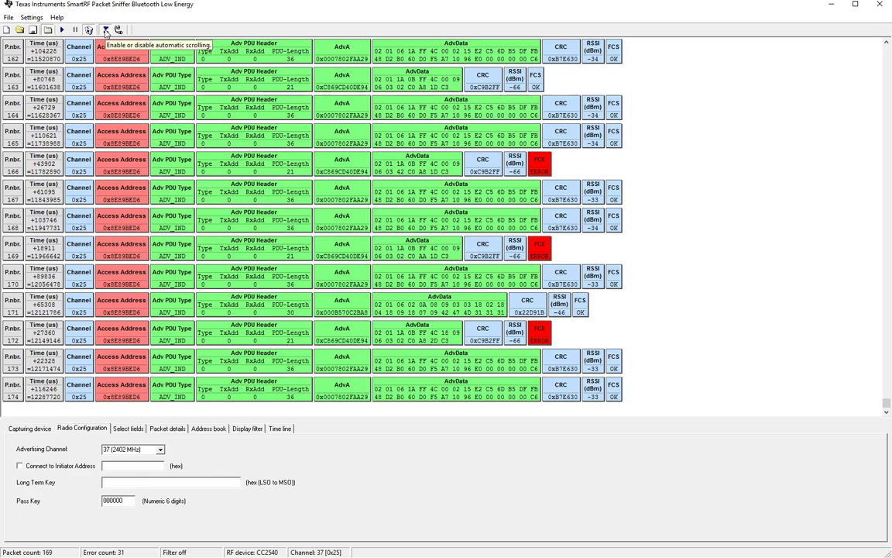
Step: Turn auto-scroll off and select packet 167 and other rows to inspect them
click(106, 30)
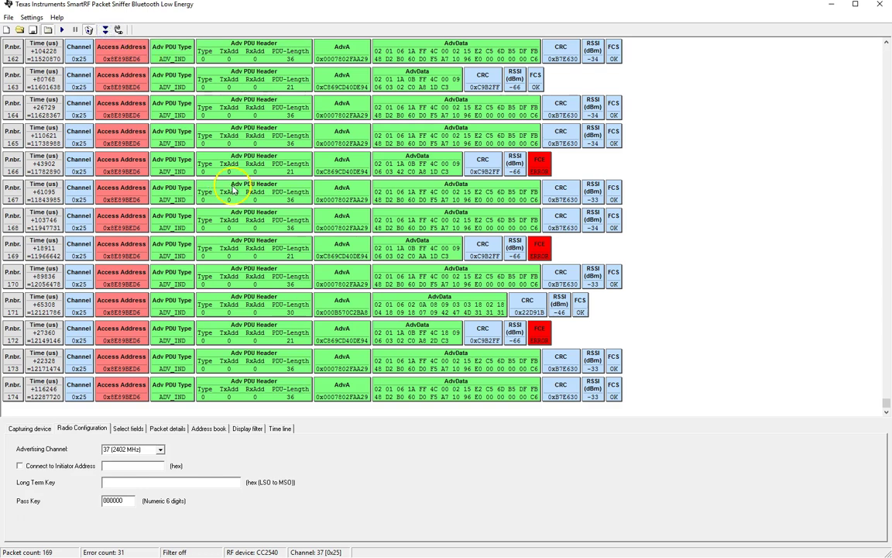
click(370, 199)
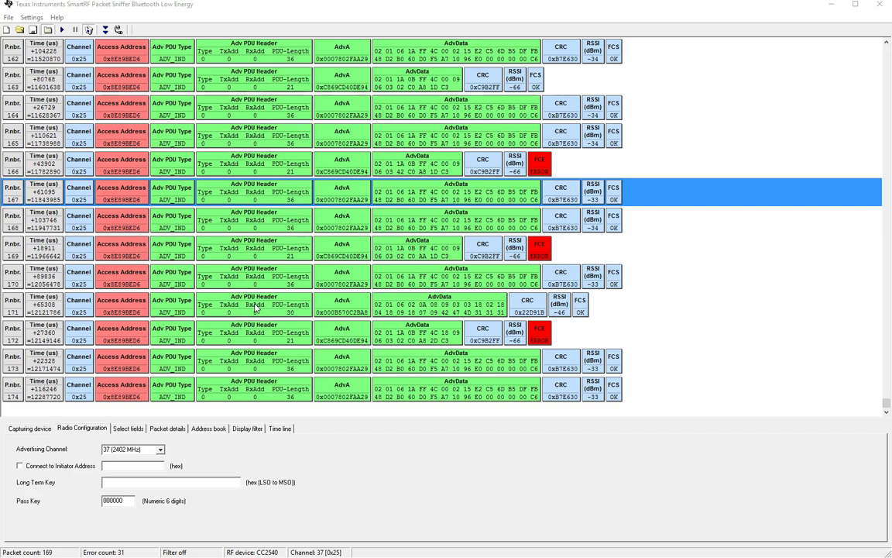
click(17, 56)
click(14, 111)
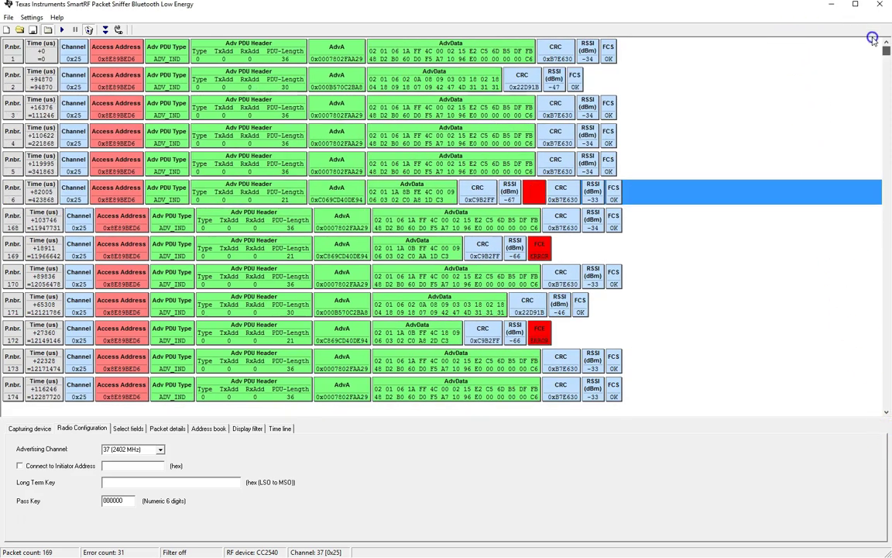
Step: Jump the packet list back to packet 1 using the top of the scrollbar
click(885, 48)
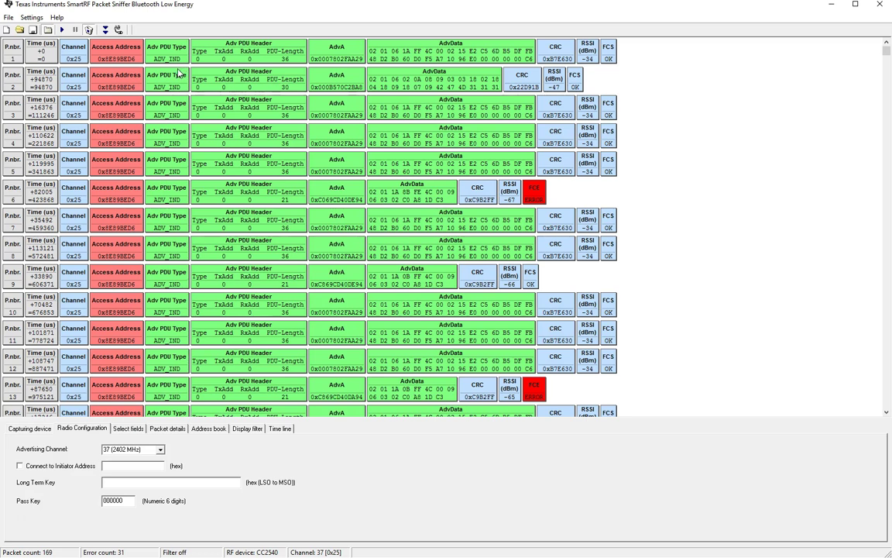
click(201, 65)
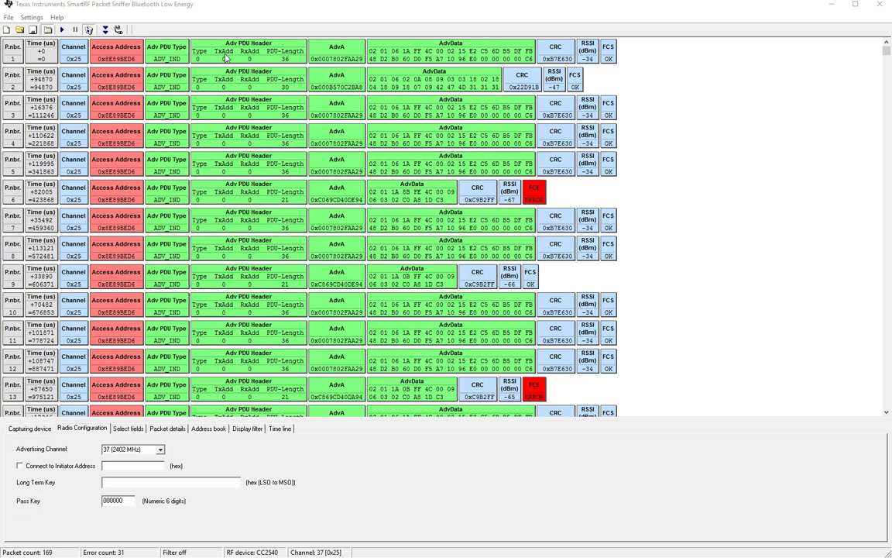
click(219, 51)
Step: Inspect packets' RSSI and FCS fields, then bring up the Display filter settings
click(570, 80)
click(555, 81)
click(218, 326)
click(246, 428)
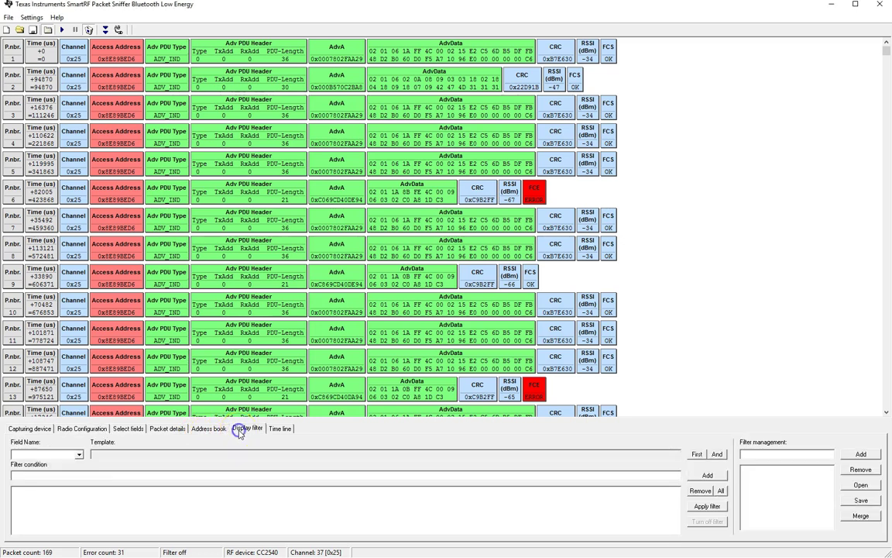
Step: Choose ADV_IND AdvA as the filter field and copy its AA1=xx template into the condition
click(78, 455)
mouse_move(81, 467)
mouse_down()
mouse_move(81, 510)
mouse_move(79, 477)
mouse_up()
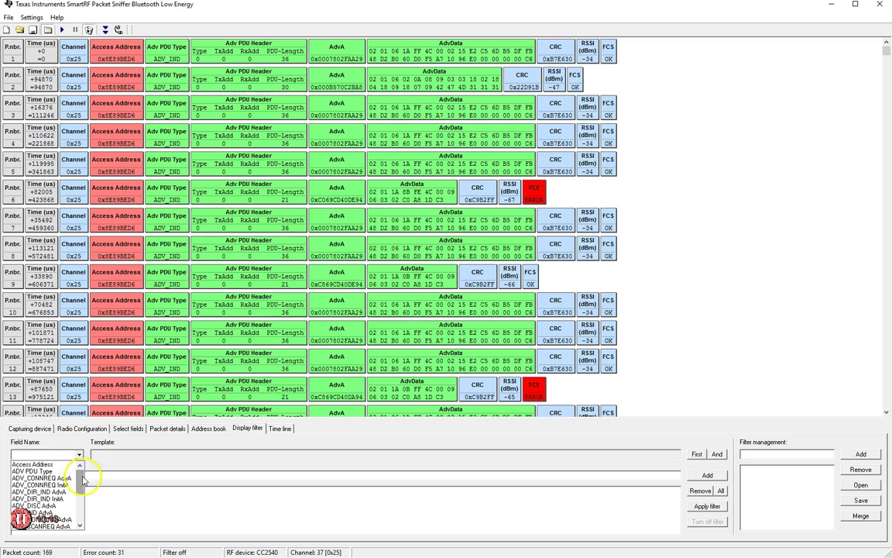
click(27, 513)
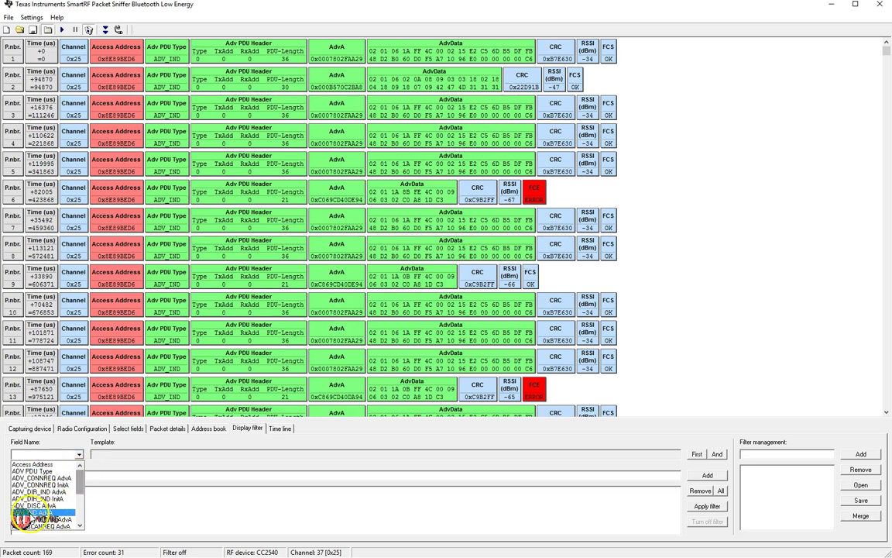
click(117, 455)
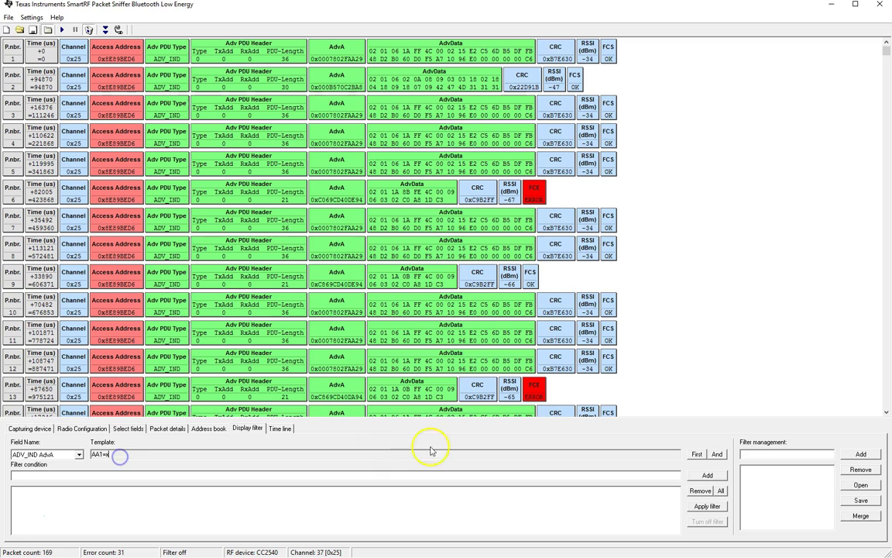
click(697, 454)
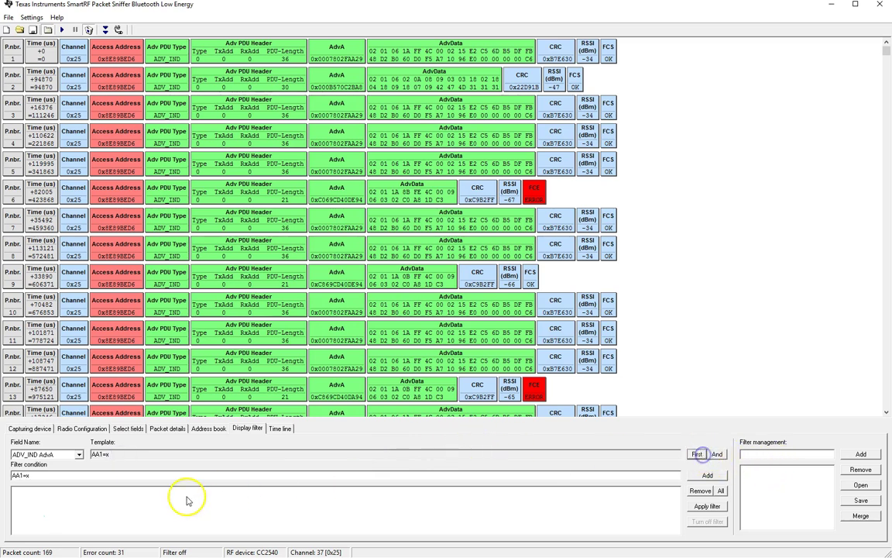
click(143, 475)
Step: Enter and add AA1=0xC869CD40DA94, apply the filter, then turn filtering off
key(BackSpace)
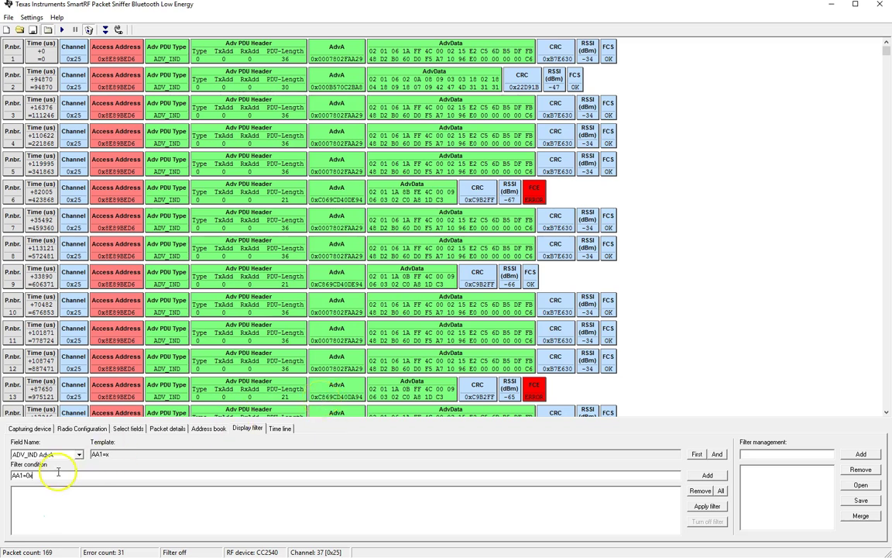
text(C869CD40DA94)
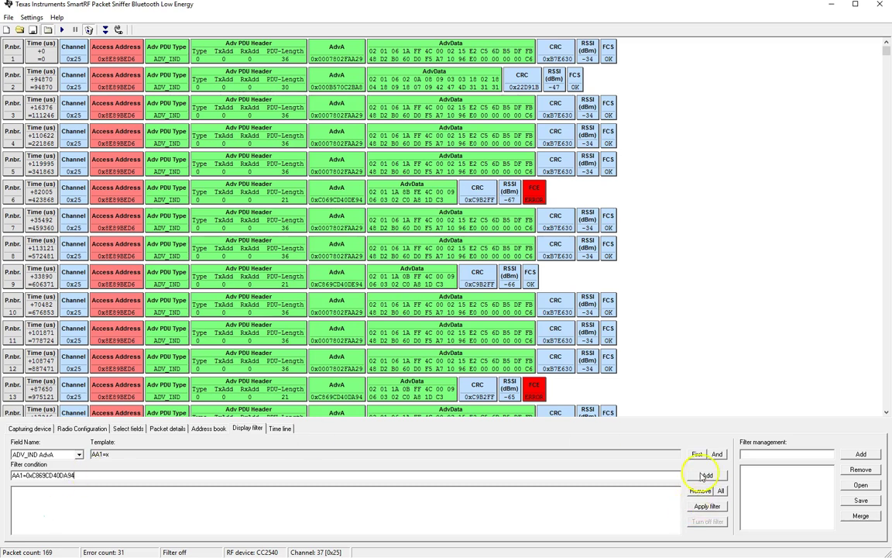
click(706, 475)
click(705, 506)
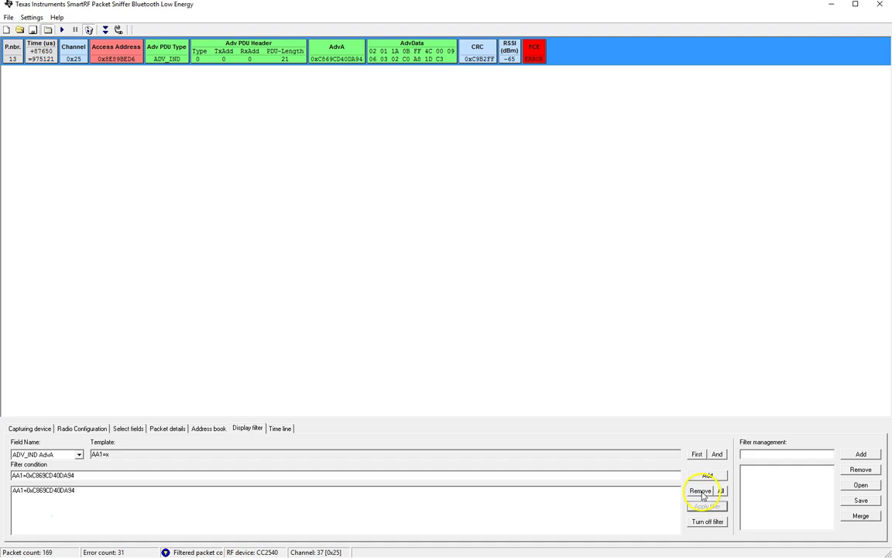
click(701, 522)
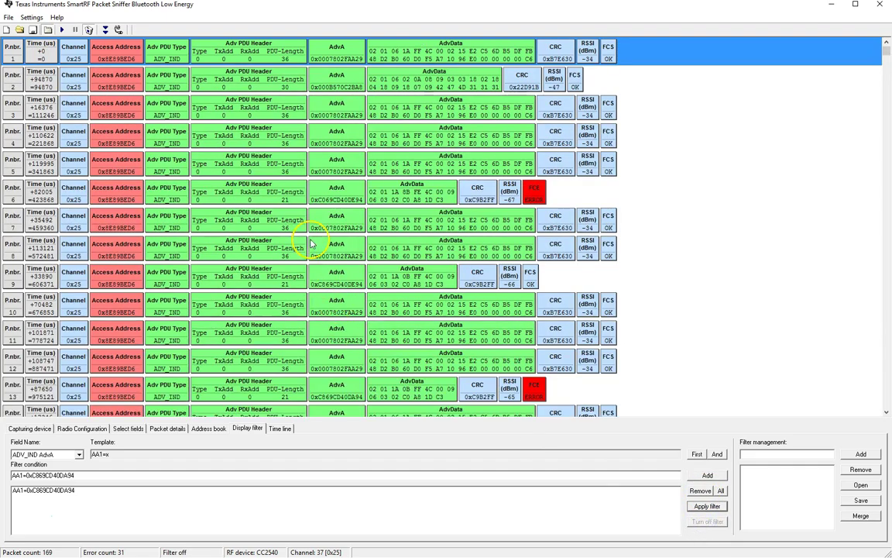
Step: Step through packets from packet 6 downward to check their advertiser addresses
click(360, 200)
click(356, 200)
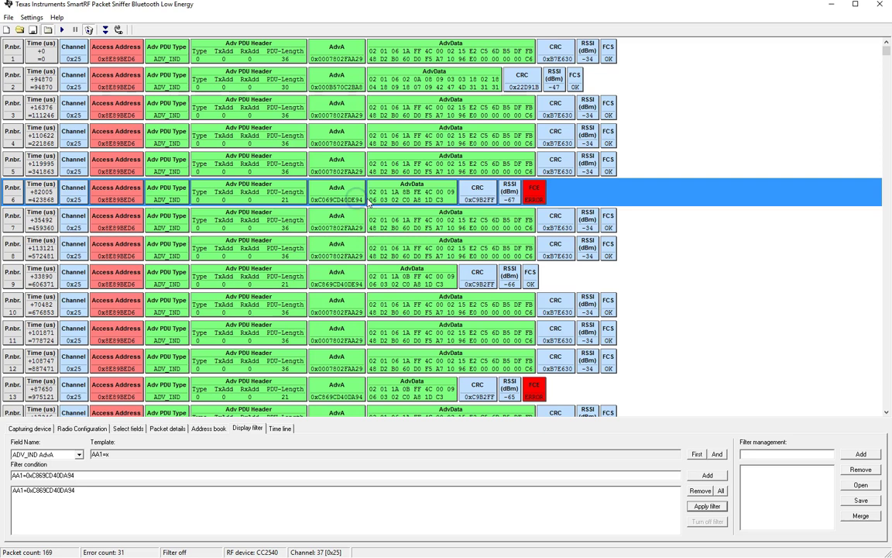
click(392, 222)
key(Down)
key(Down)
key(Down)
key(Down)
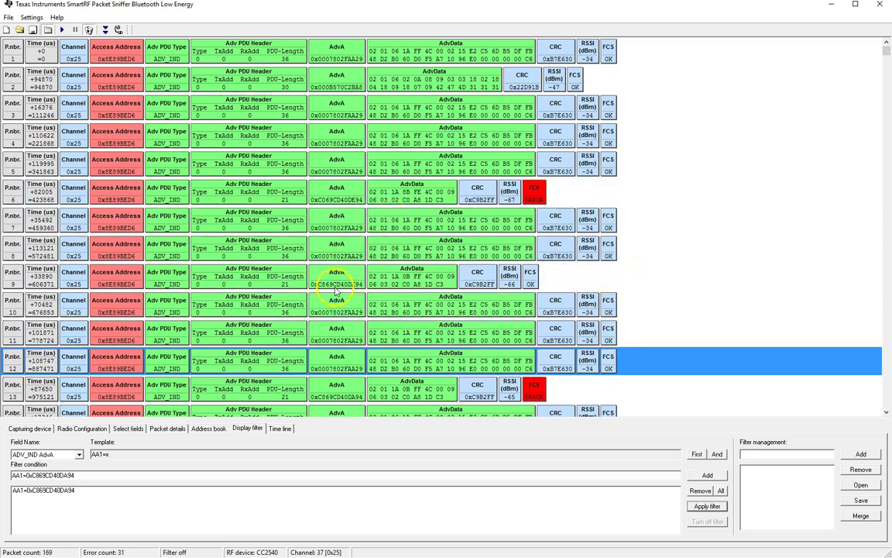
key(Down)
key(Down)
key(Down)
key(Down)
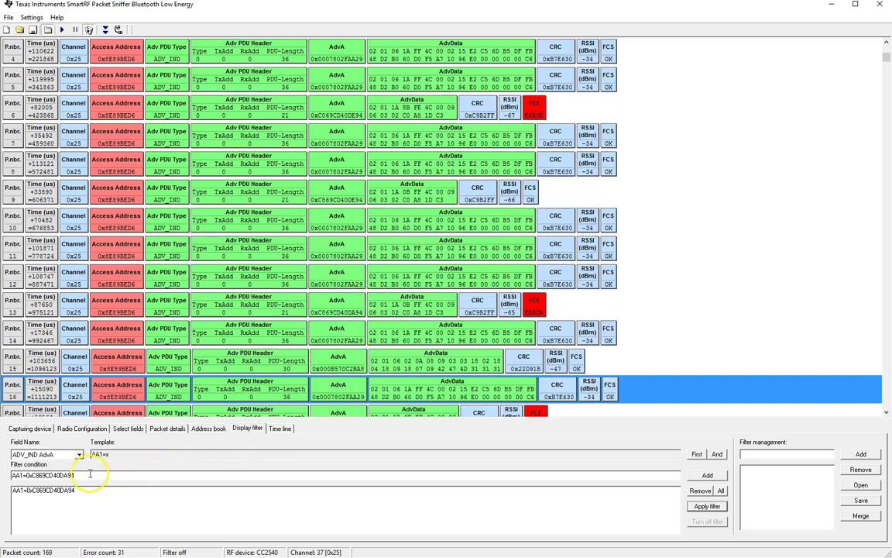
Step: Replace the condition with AA1=0x000B570C2BA8, remove the old line, and apply the filter
drag(76, 475, 34, 478)
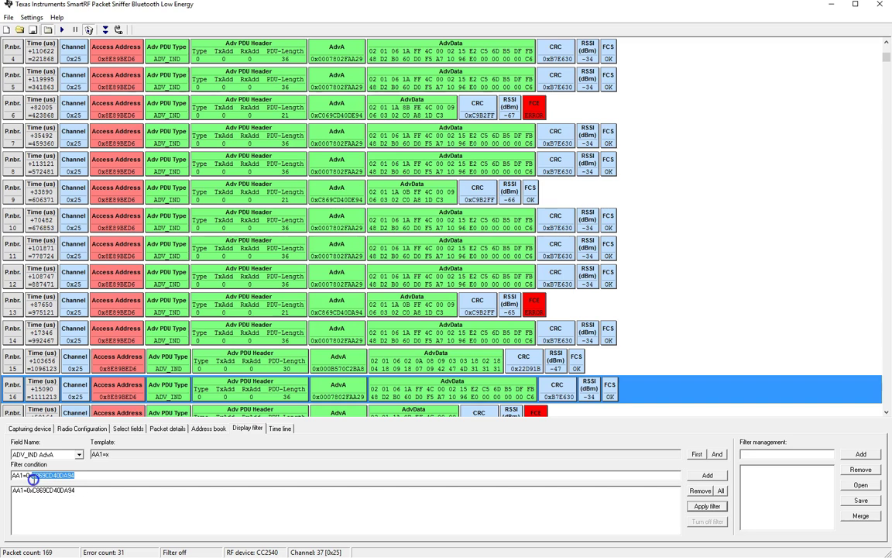
key(BackSpace)
click(708, 474)
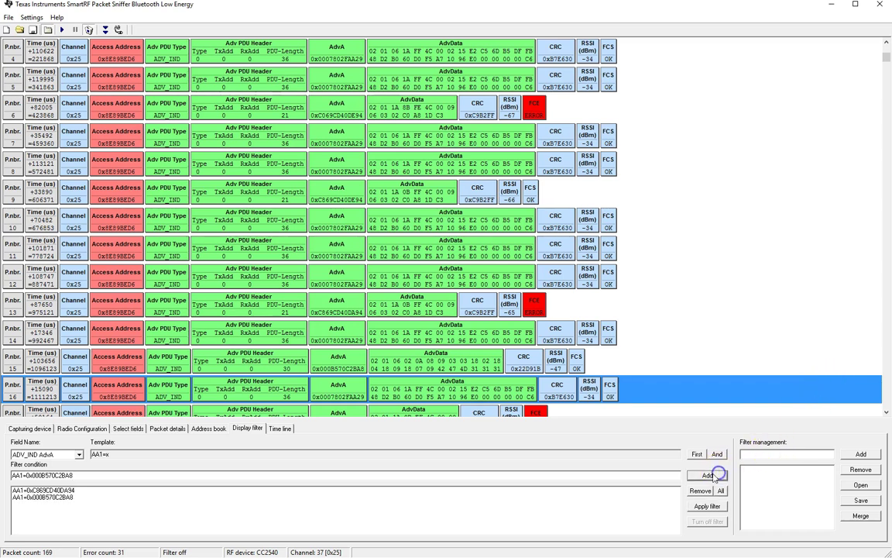
click(623, 489)
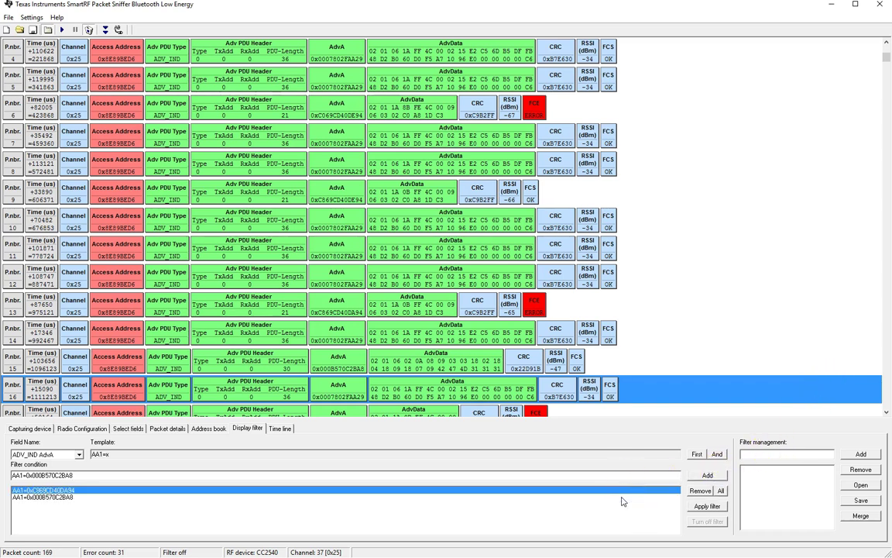
click(700, 490)
click(706, 506)
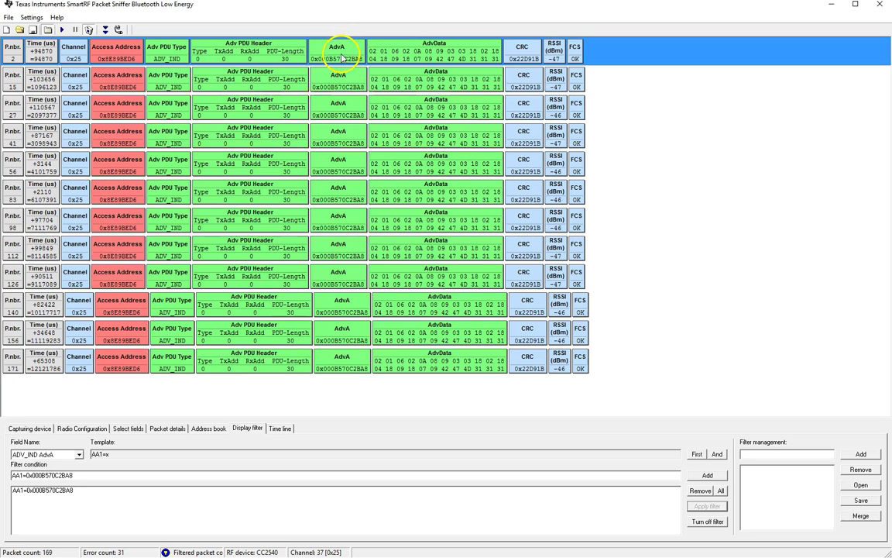
click(308, 159)
key(Up)
key(Up)
key(Up)
key(Up)
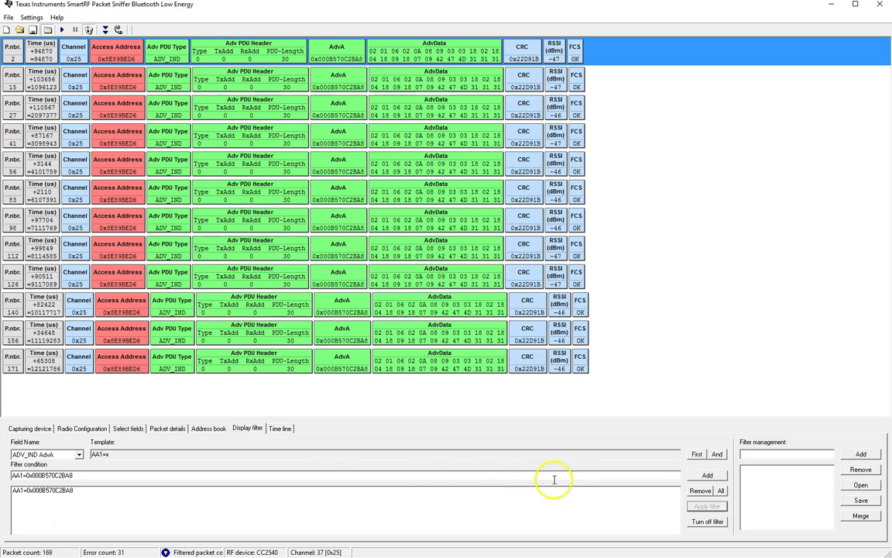
Step: Add FCE=ERROR, based on the FCS ERROR field, as a second filter condition
click(27, 514)
click(79, 455)
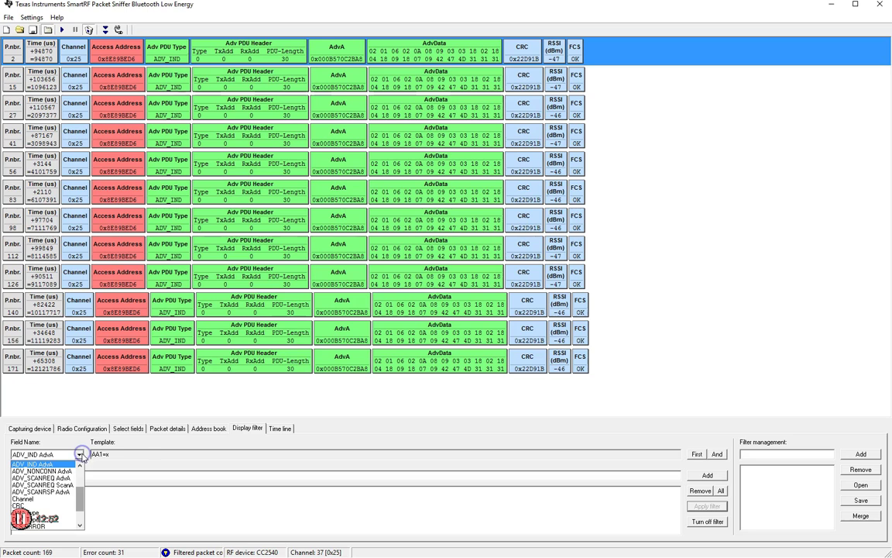
scroll(81, 495, down, 1)
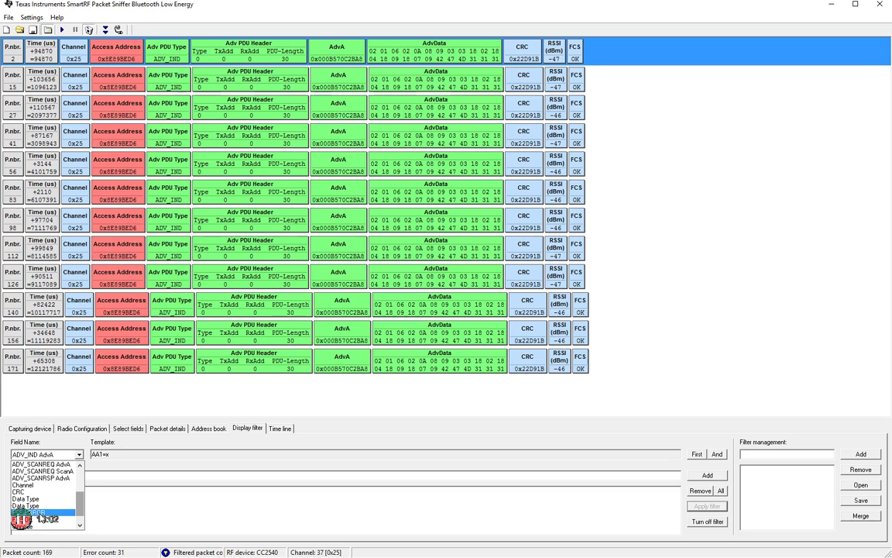
click(24, 513)
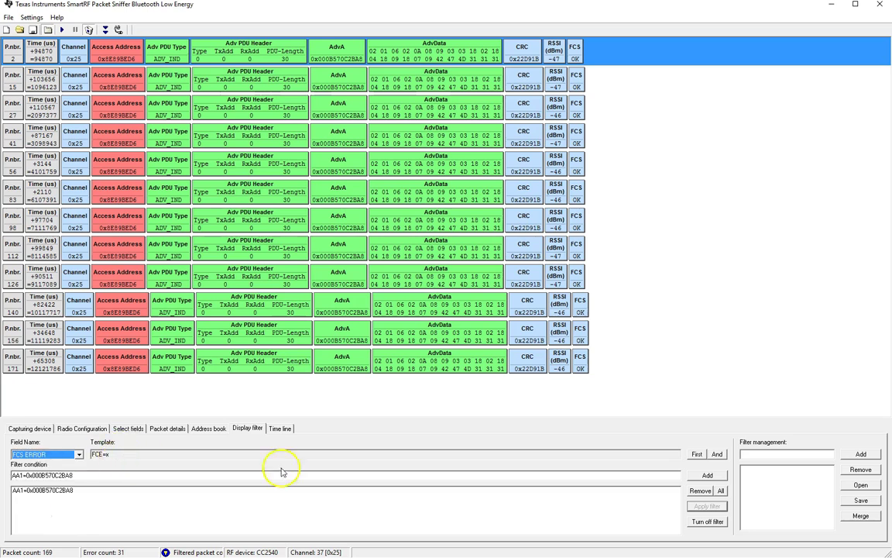
click(696, 455)
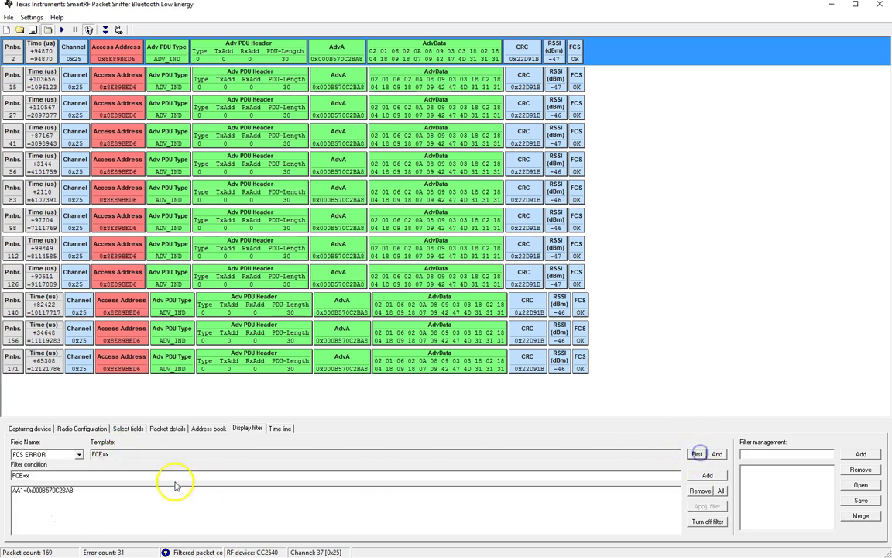
click(83, 475)
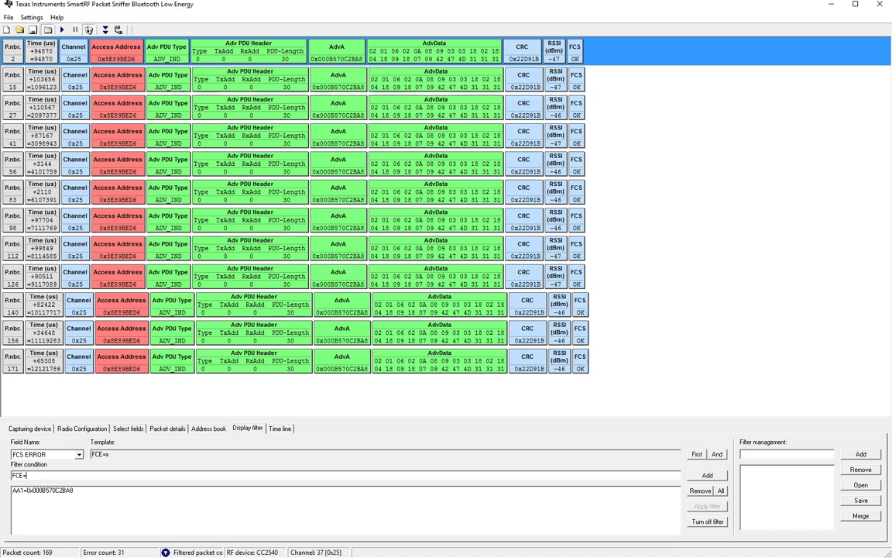
click(707, 475)
Step: Apply the address-or-FCS-error filter, scroll the results, and select packet 2 at the top
click(705, 522)
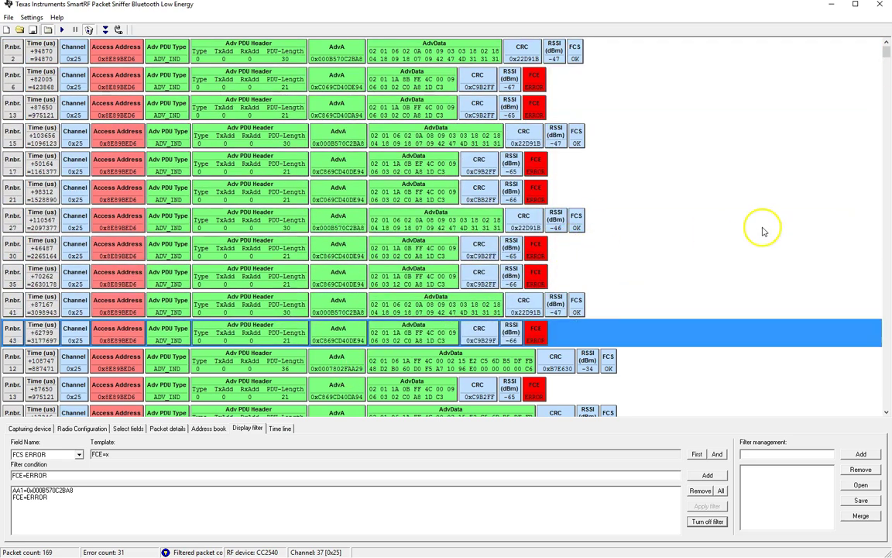
click(882, 319)
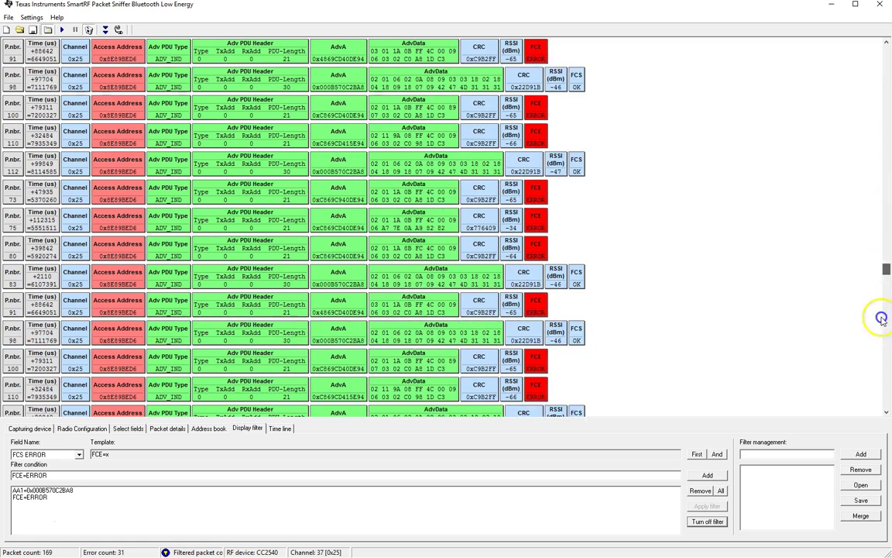
drag(883, 267, 888, 43)
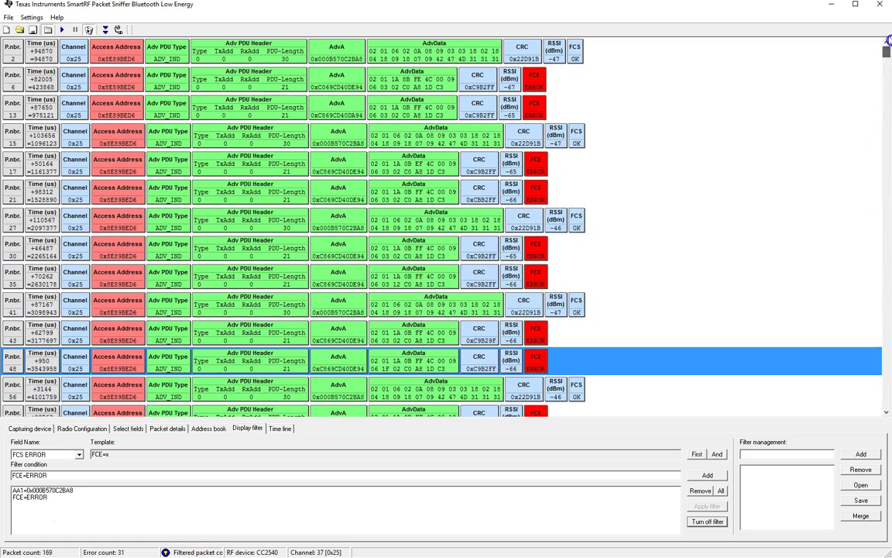
click(581, 59)
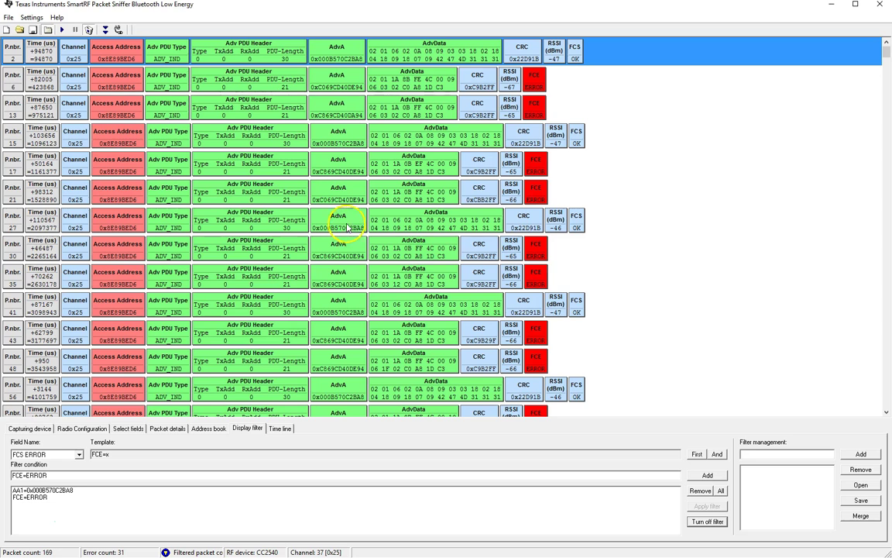
Step: Turn off filtering so all 169 packets are listed again
click(708, 521)
drag(554, 172, 601, 268)
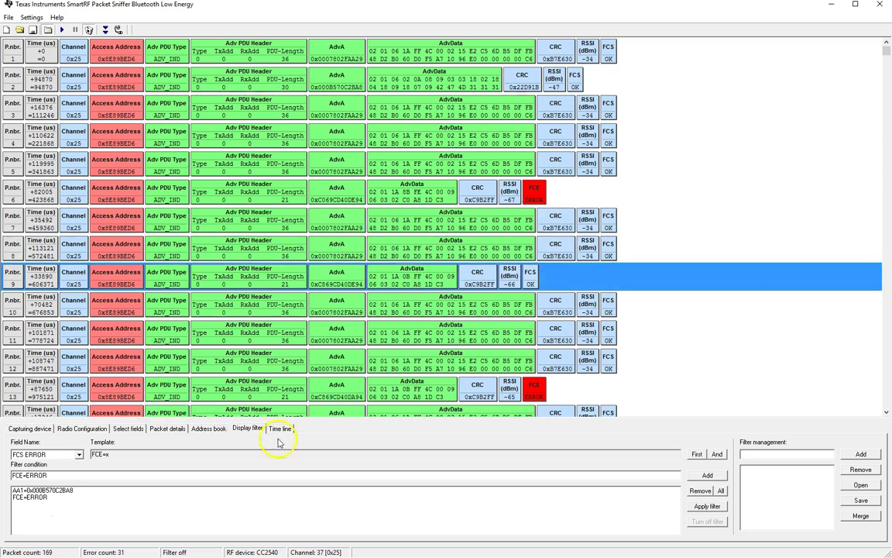